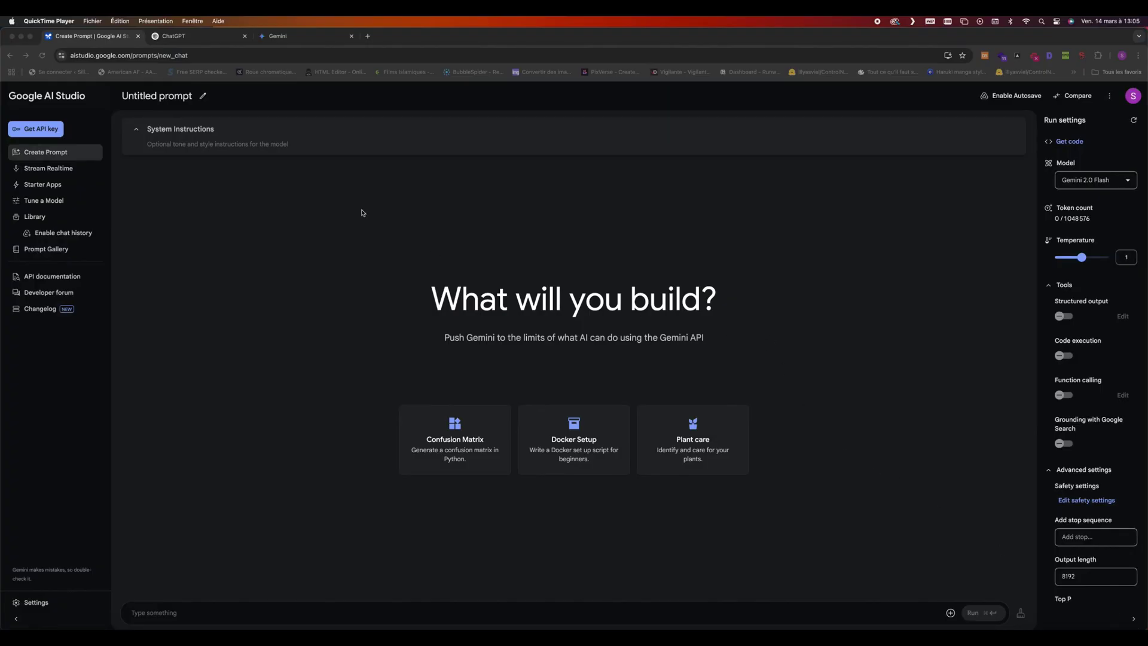
Step: Bring Chrome forward and open the Model list under Run settings
left_click(87, 57)
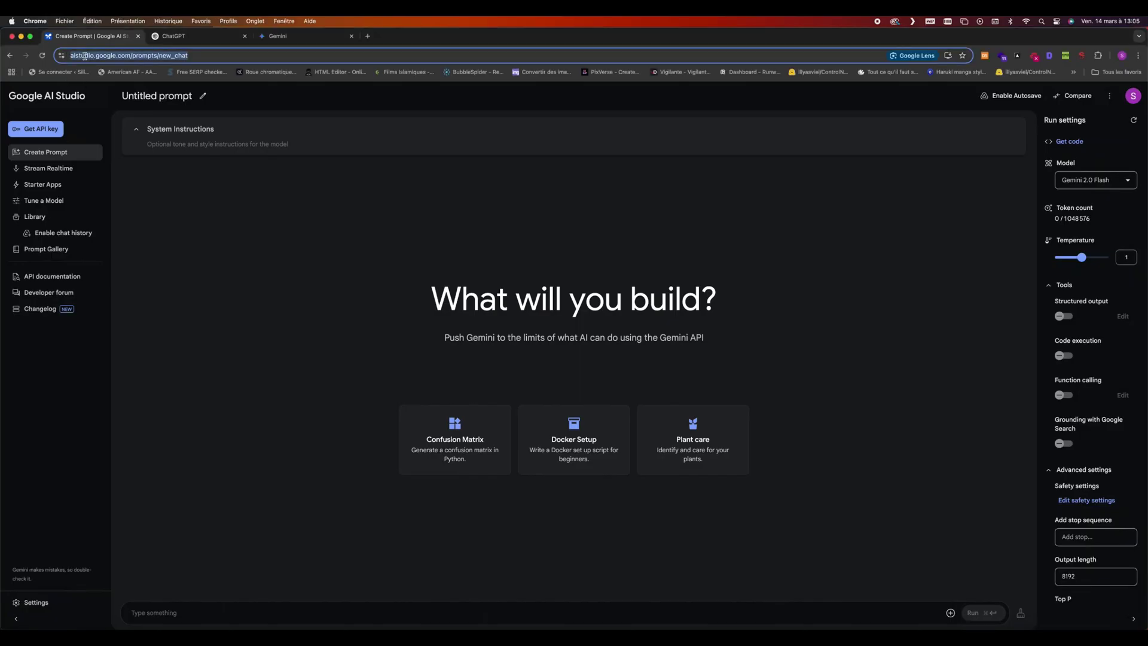
left_click(422, 243)
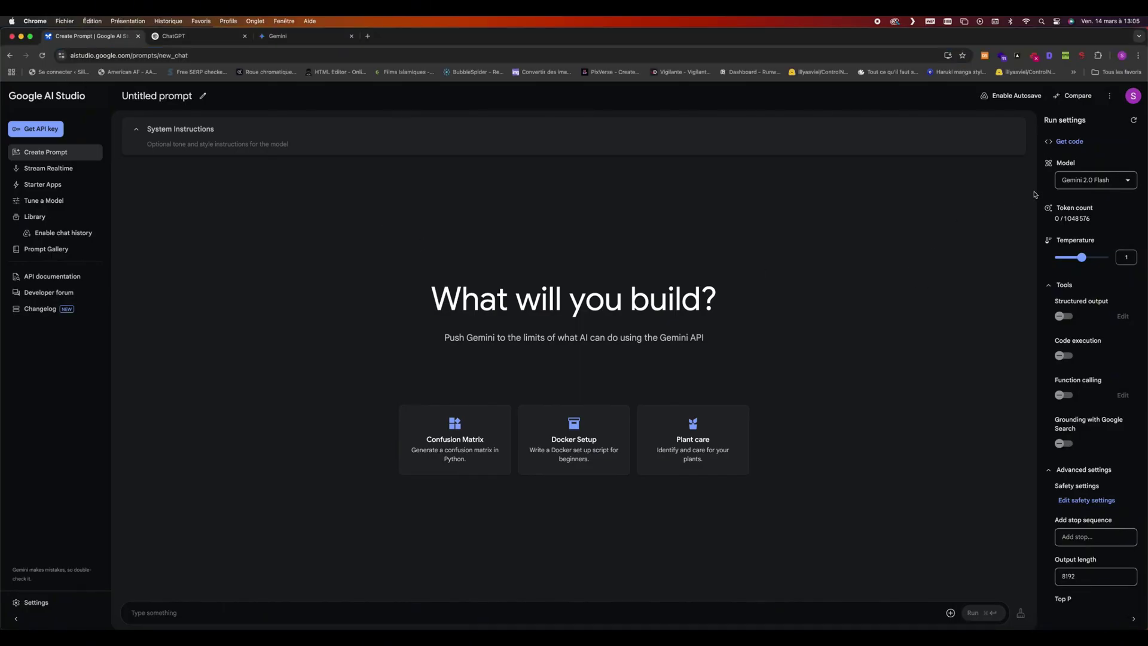
left_click(1072, 182)
Step: Select Gemini 2.0 Flash Experimental from the Preview models with 'Images and text' output format
scroll(1047, 275, "down", 2)
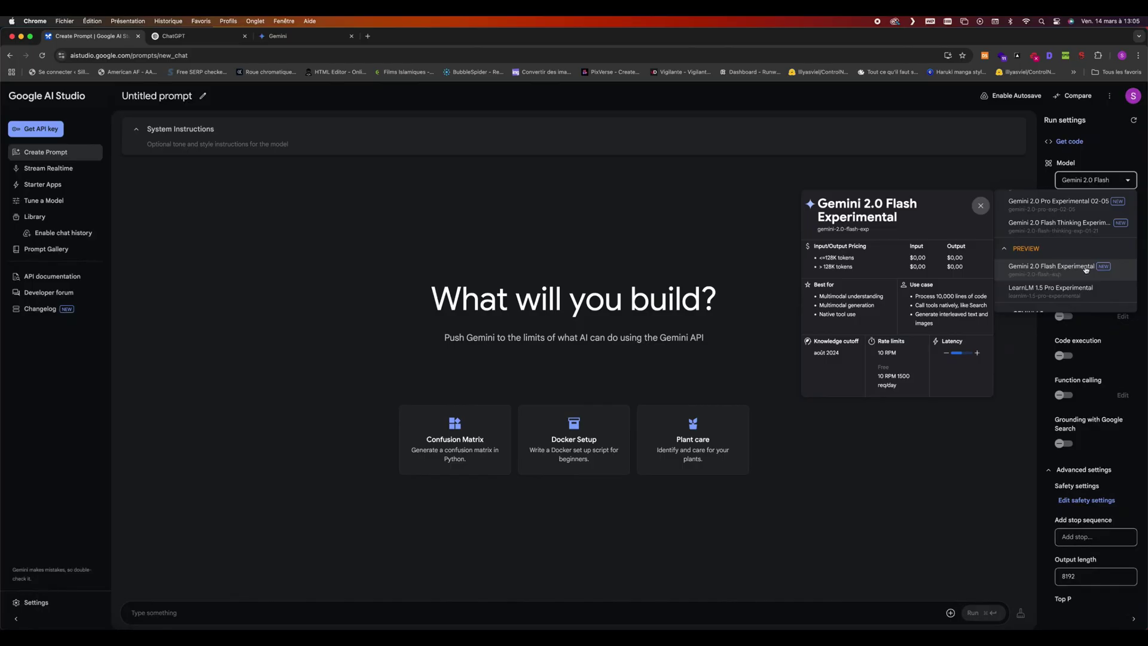
left_click(1073, 269)
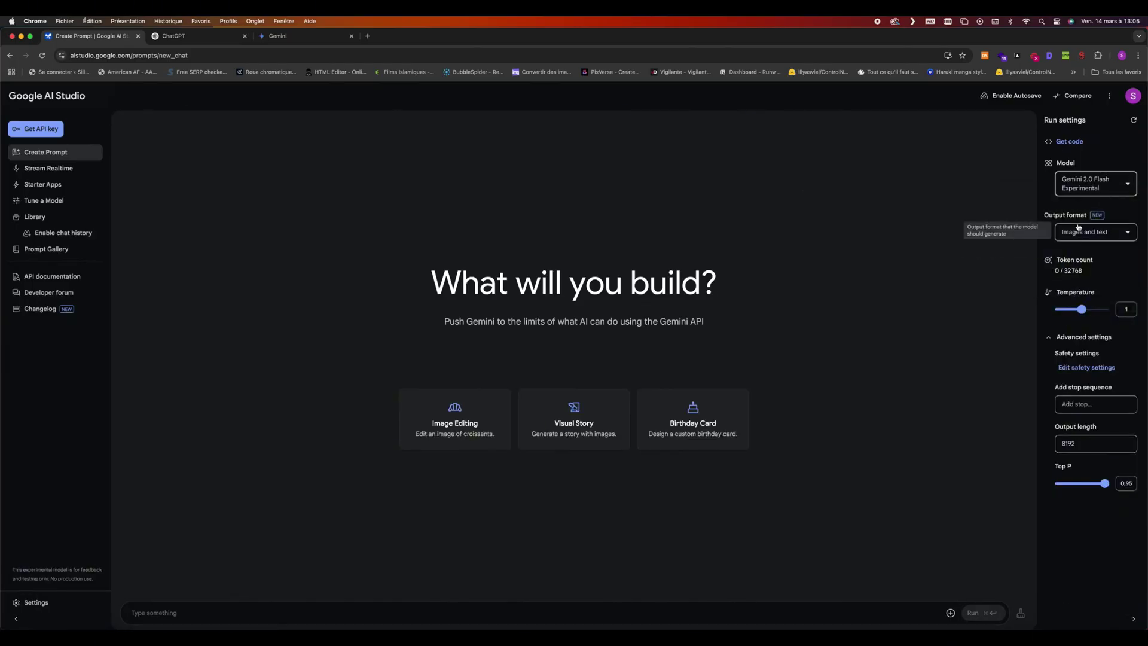
left_click(1086, 234)
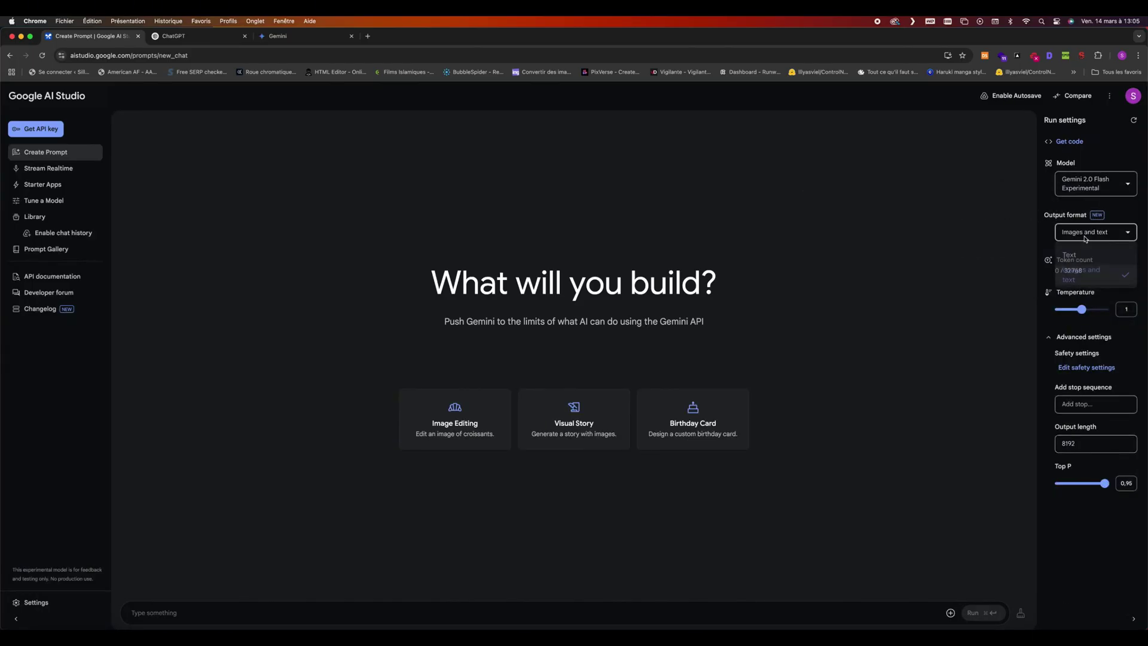
left_click(1086, 277)
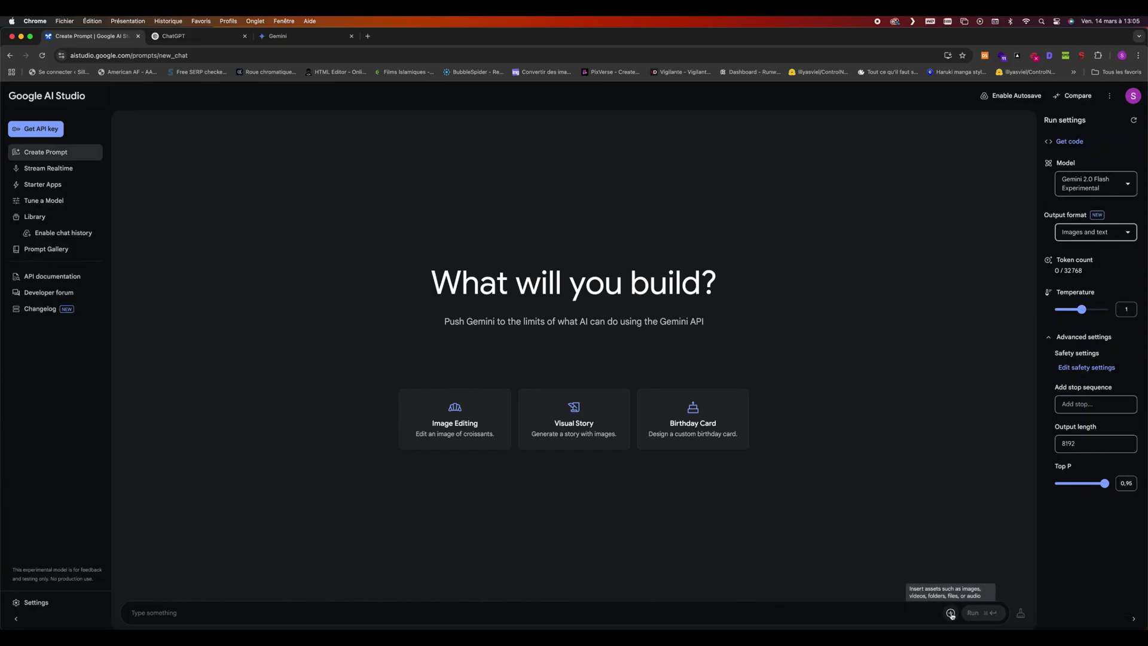
Step: Upload the Louvre pyramid photo and enter 'Supprimes remove people below the structure and preserves image tones'
left_click(951, 613)
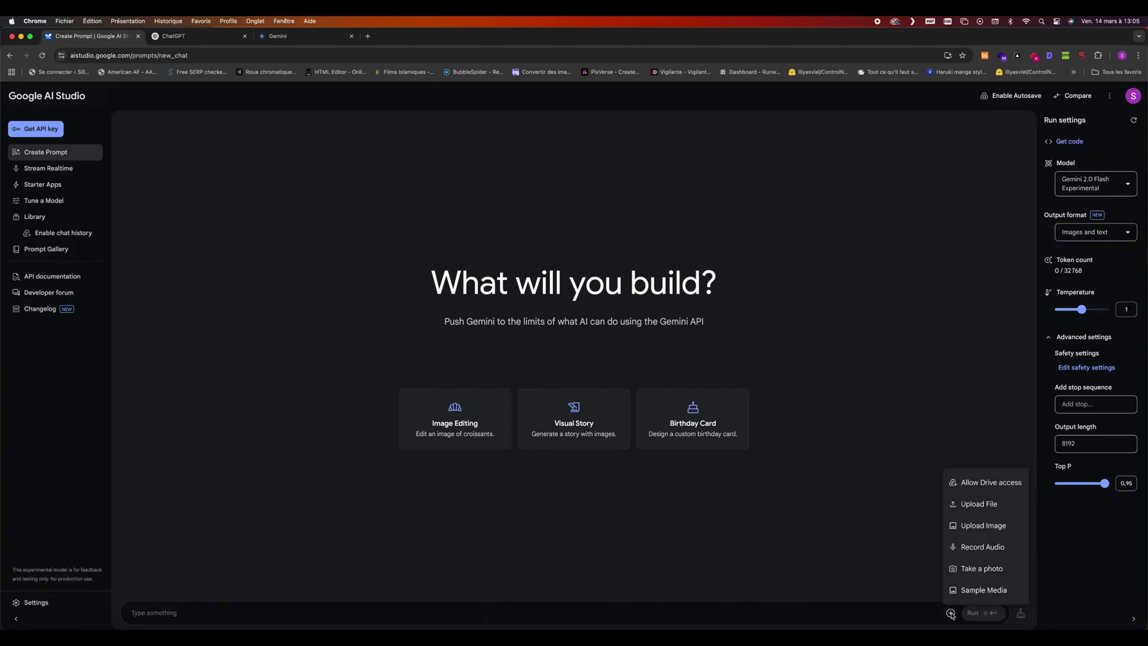
left_click(969, 532)
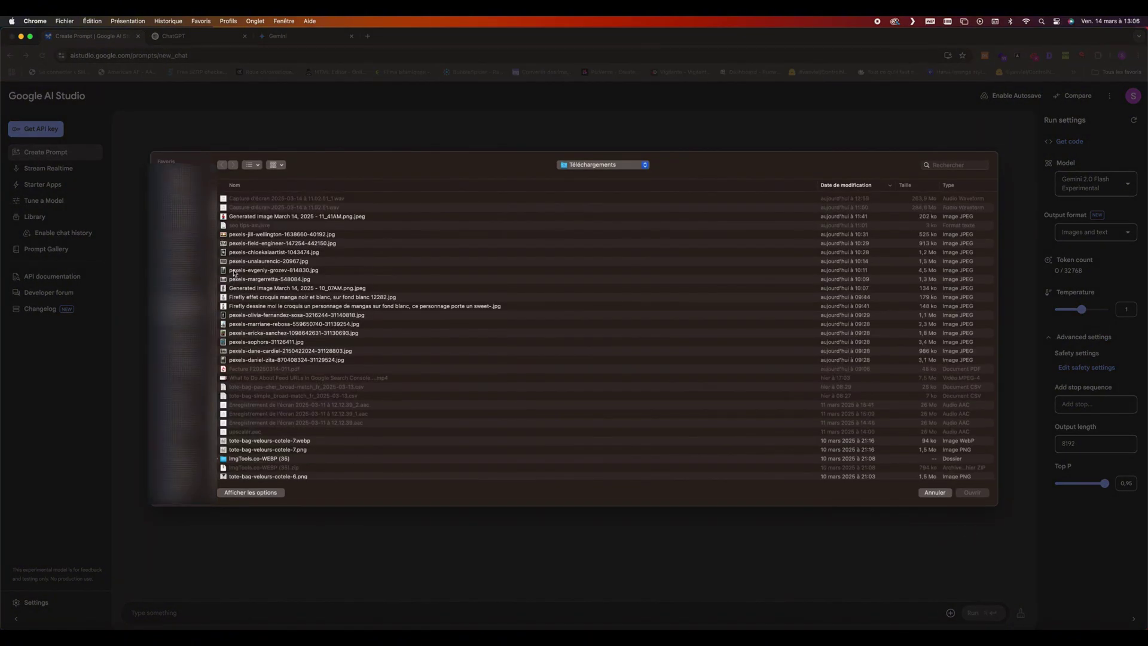
double_click(235, 270)
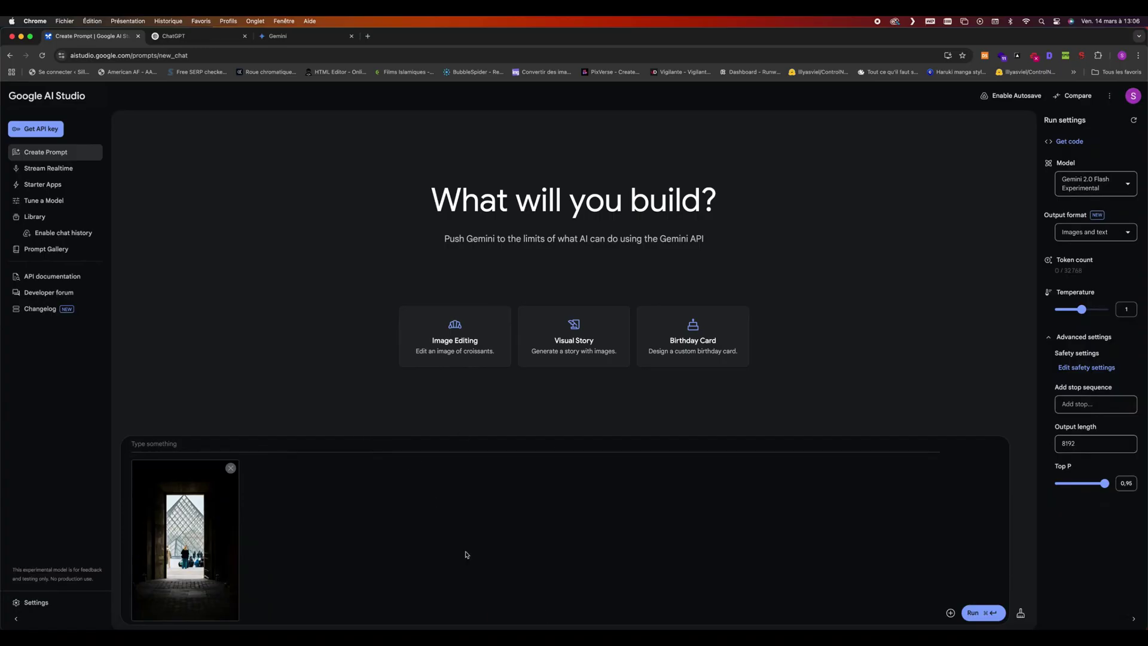
left_click(197, 445)
type("Supprimes remove people below the structure and preserves image tones")
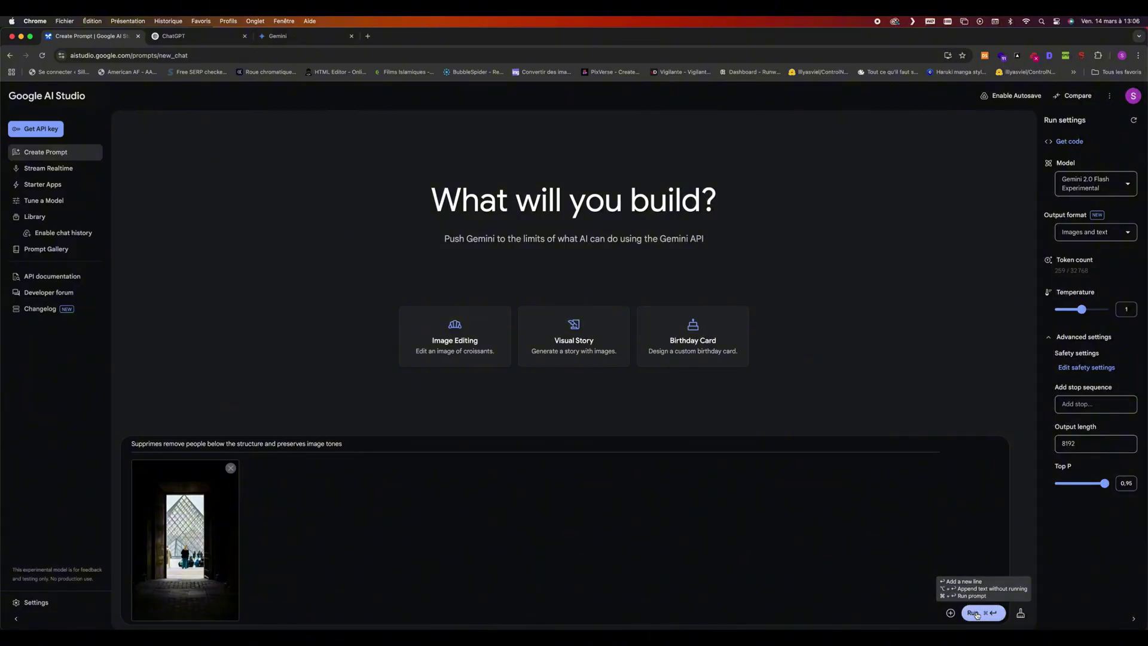
Step: Run the people-removal prompt on the Louvre photo
left_click(977, 615)
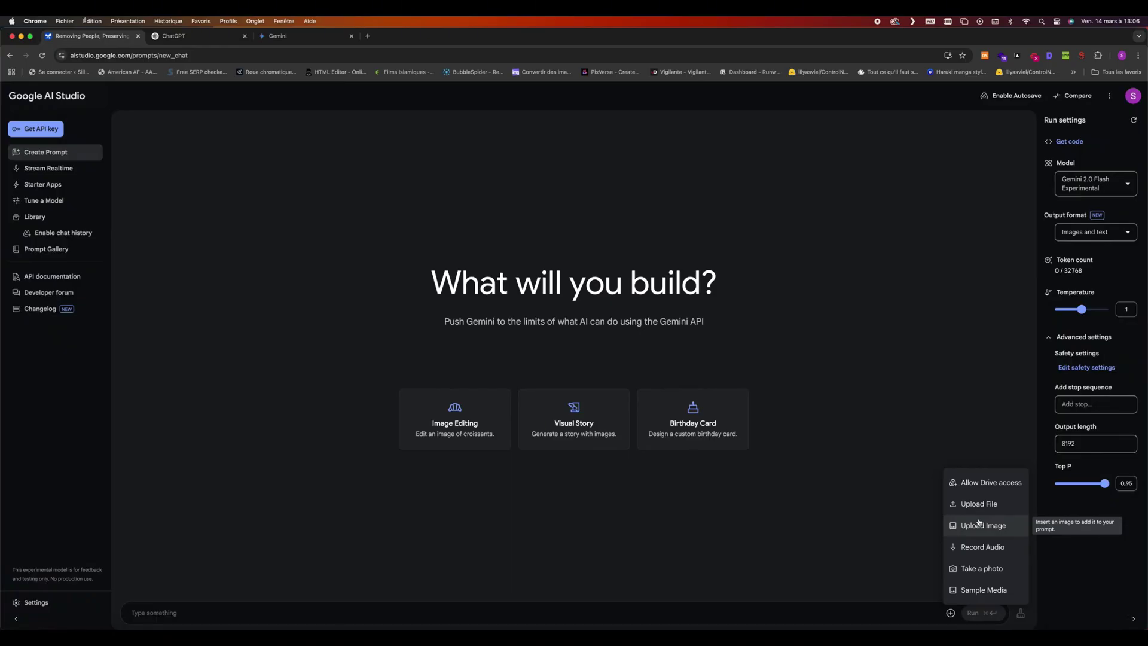
Step: Upload the narrow street photo and paste the prompt 'fill in the picture with 4 teenagers walking'
left_click(979, 524)
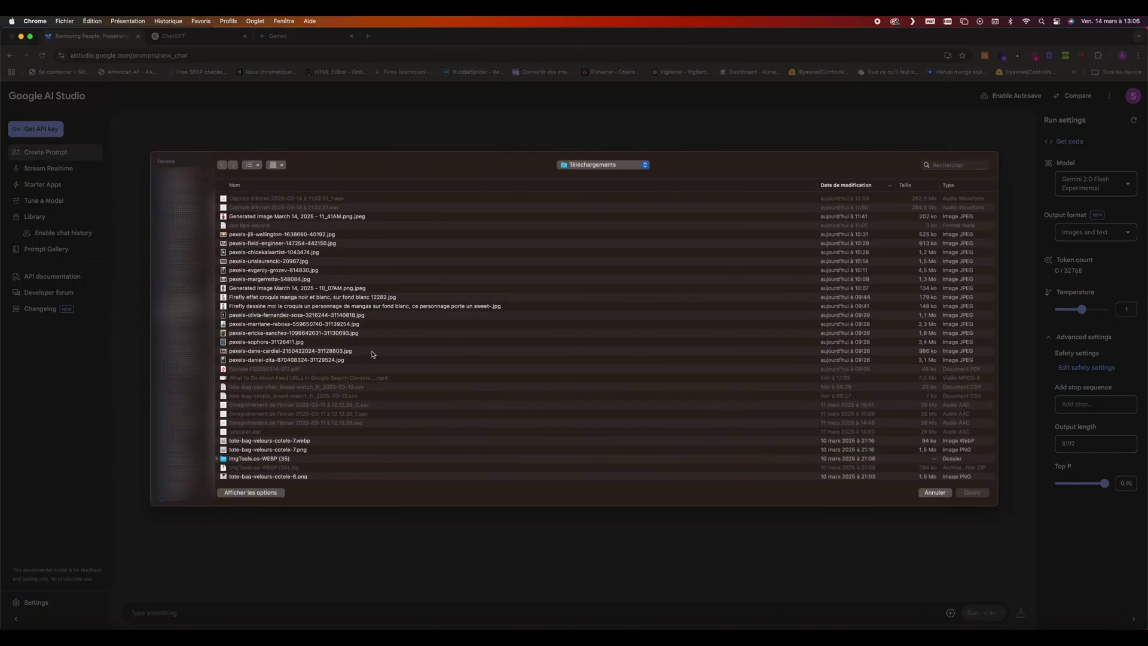
left_click(254, 270)
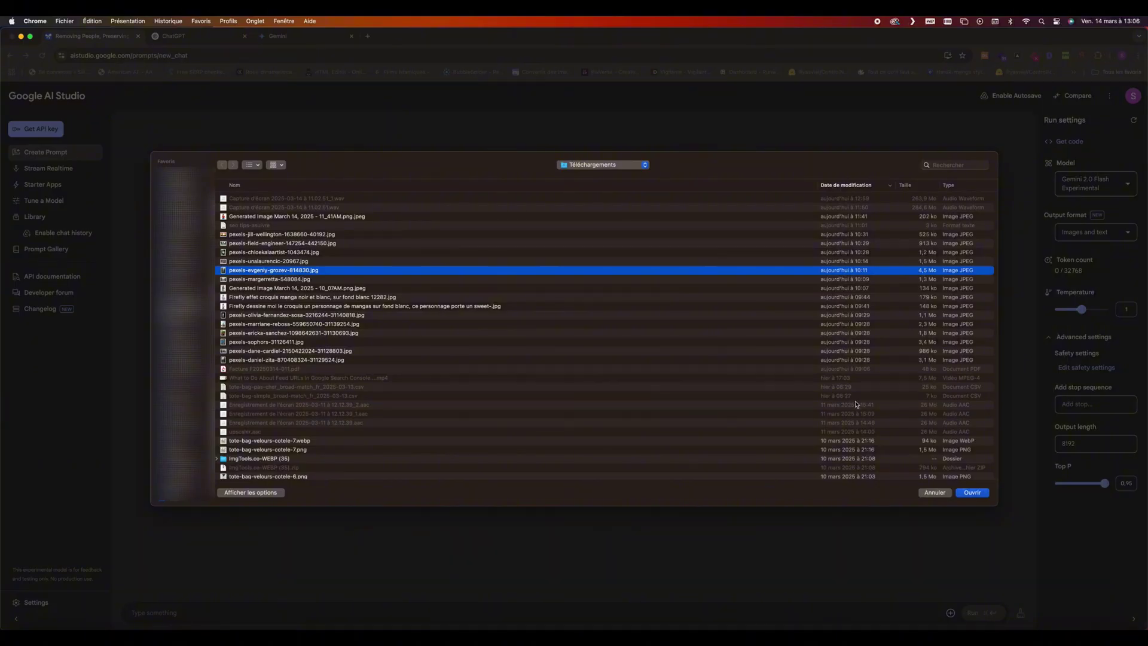
left_click(972, 493)
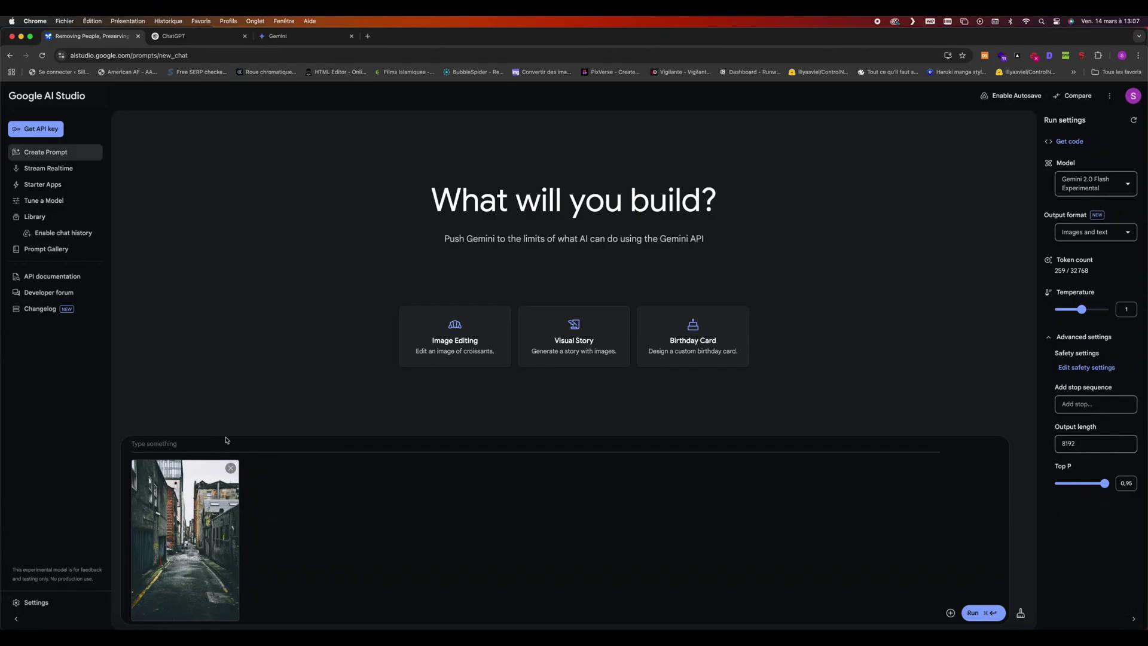
type("fill in the picture with 4 teenagers walking")
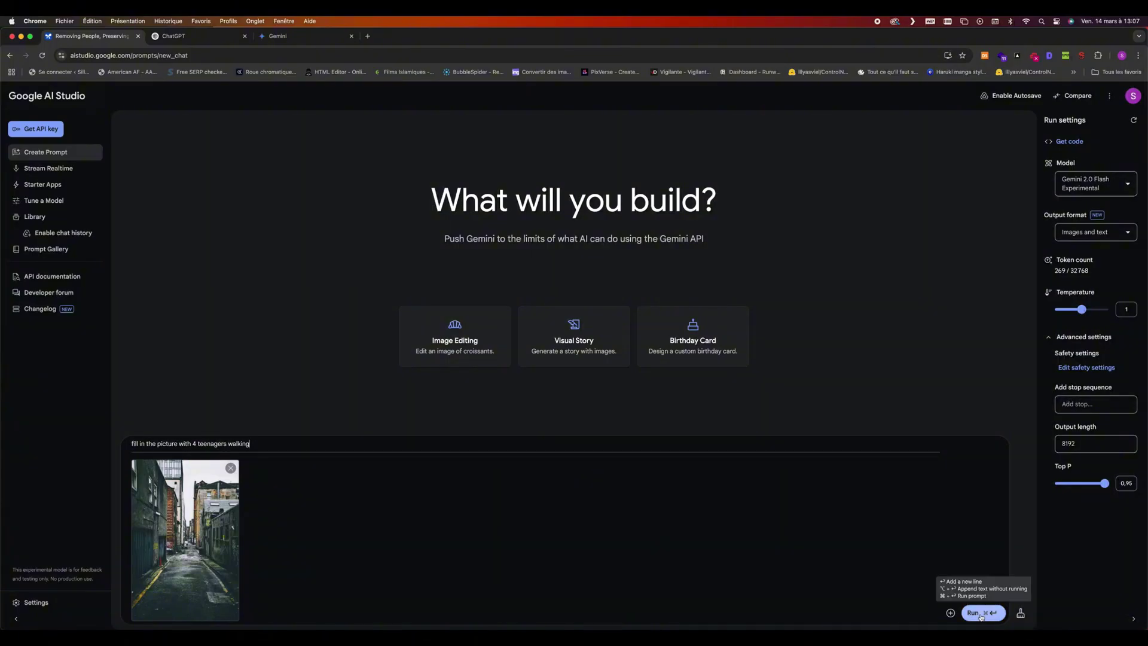
Step: Run the four-teenagers prompt and view the generated street image at full size
left_click(981, 616)
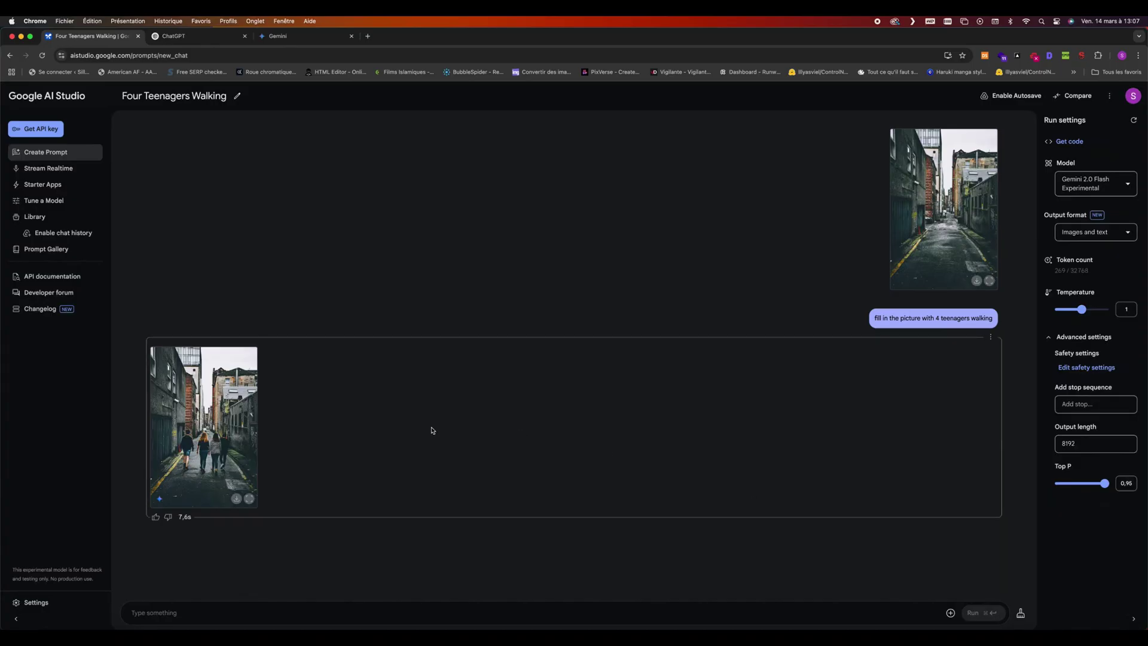
left_click(250, 500)
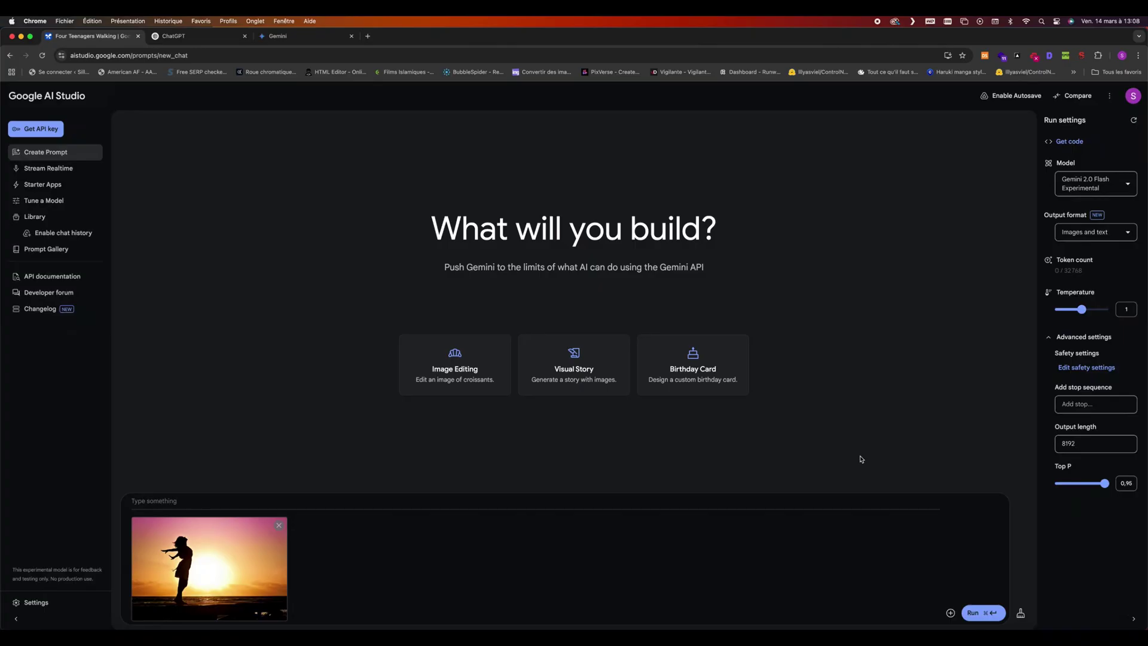
Step: Paste the daytime relighting prompt and run it on the sunset beach photo
key("super+v")
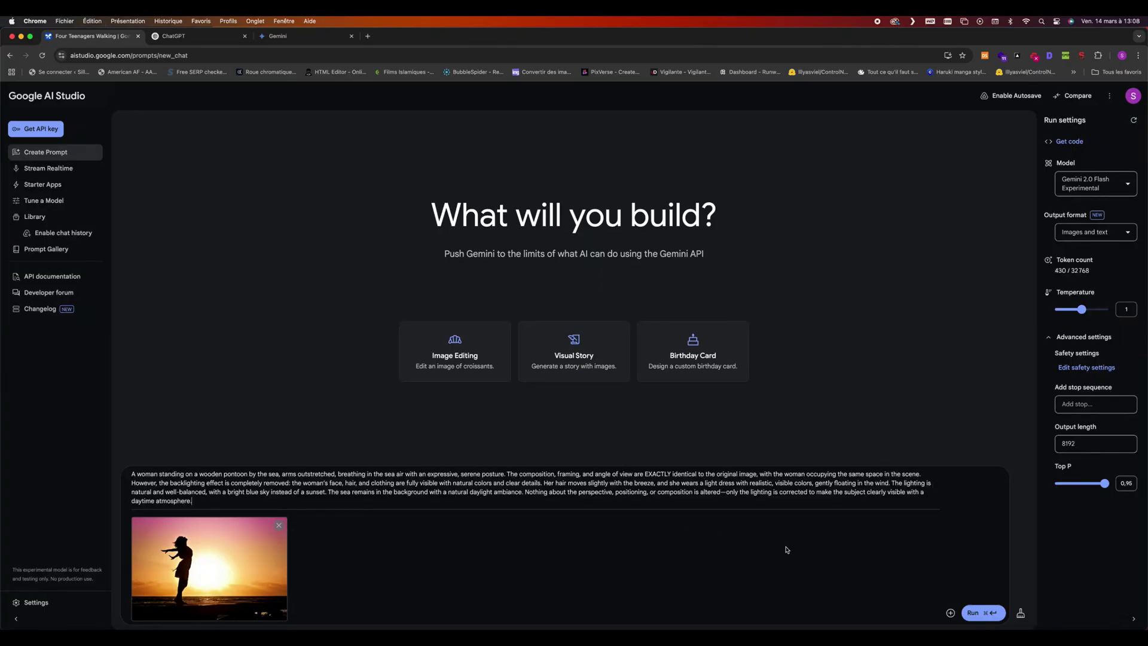
left_click(975, 613)
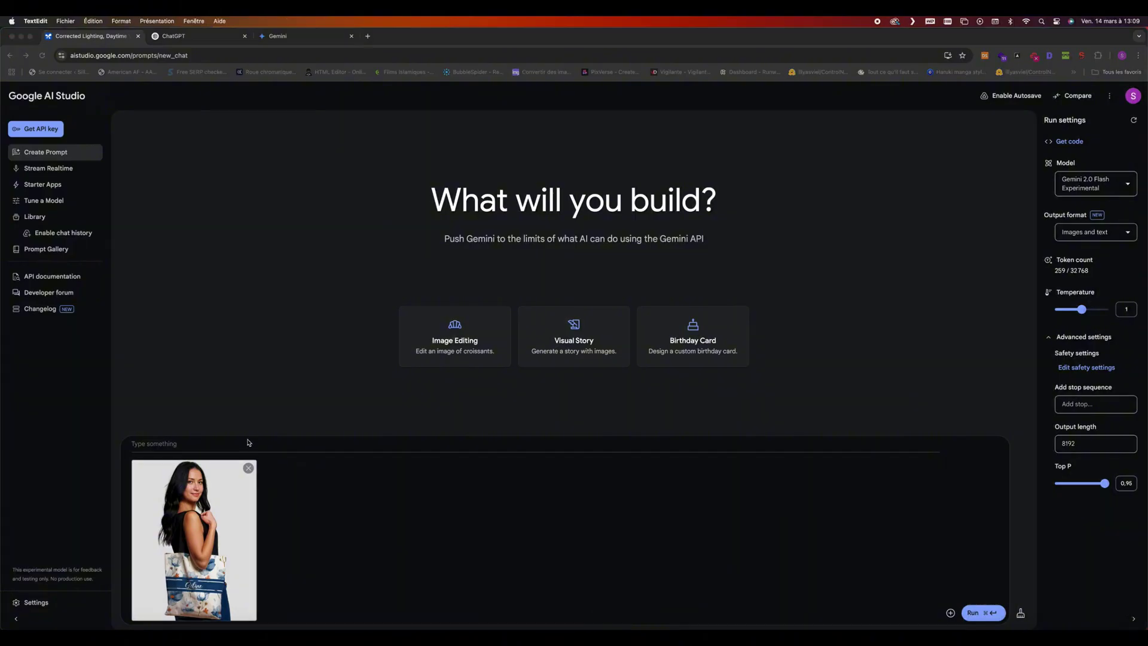
Step: Ask Gemini to turn the woman fully front-facing with her shoulder bag standing out, then enlarge the result
type("turns the character completely to the front and makes her shoulder bag stand out.")
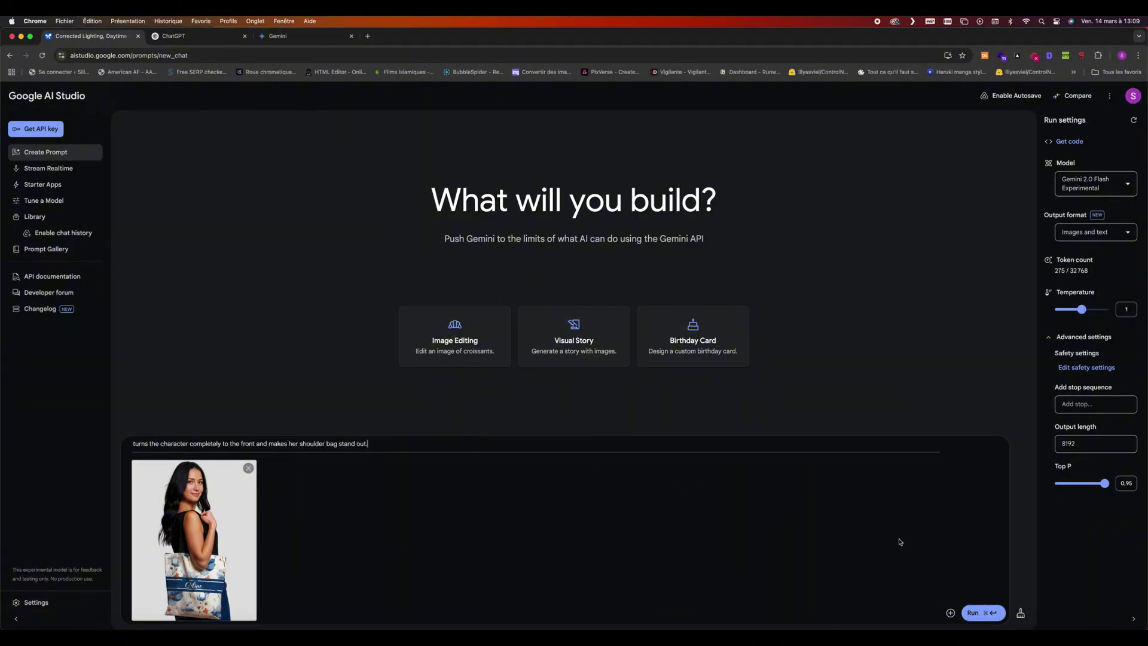
left_click(973, 614)
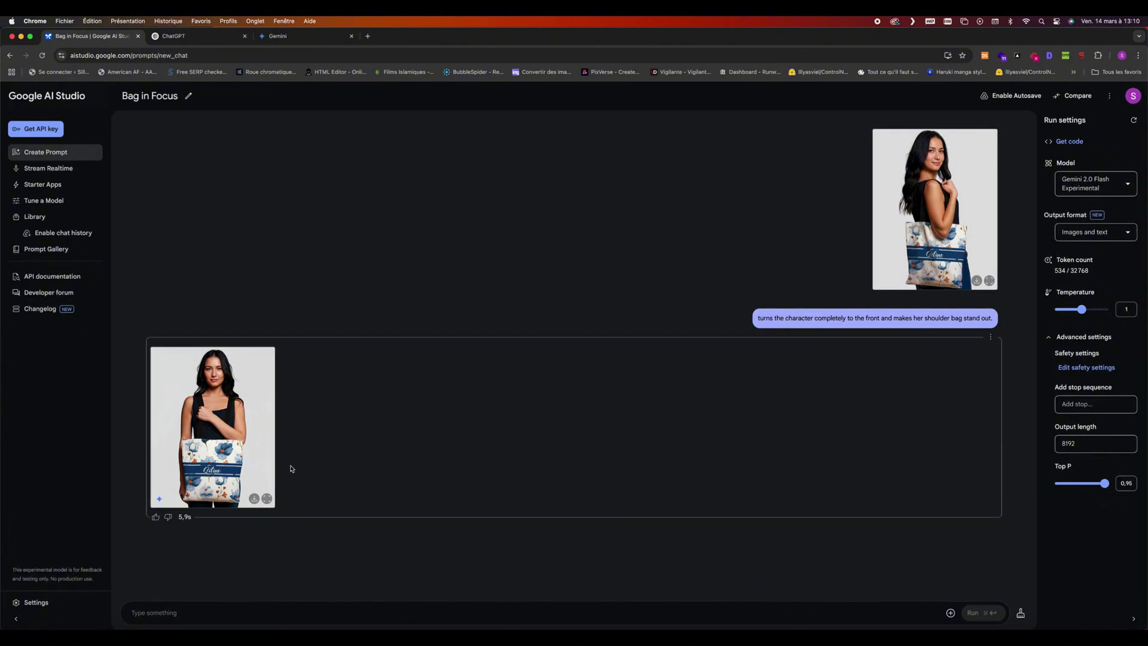
left_click(263, 463)
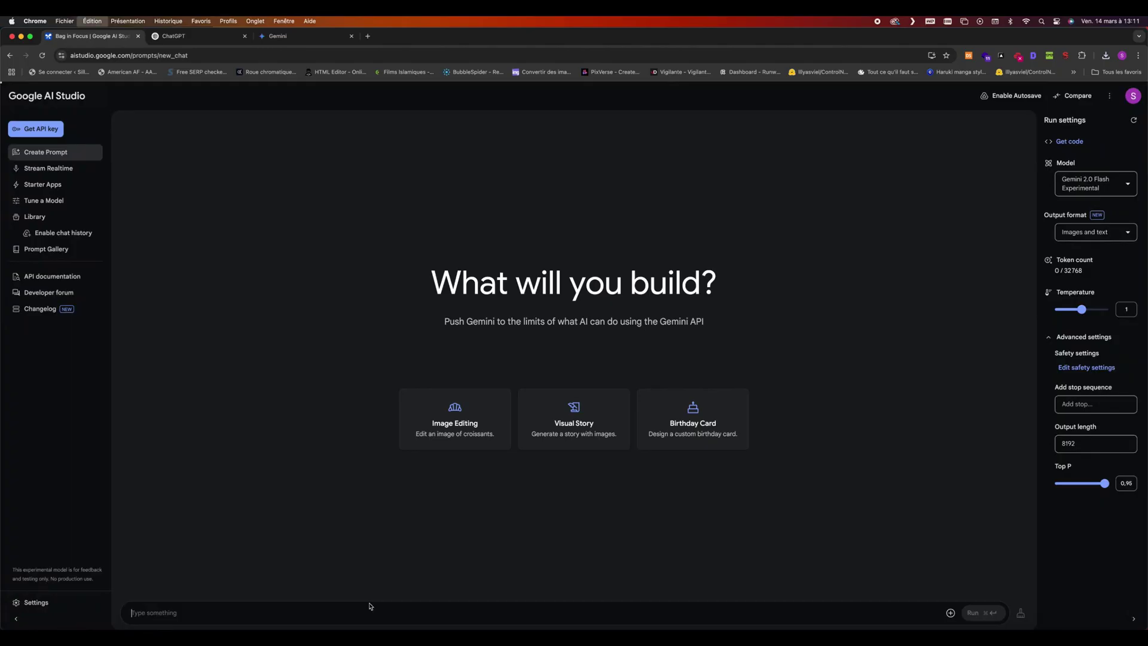
Step: Generate a photorealistic hand writing 'Super!' in a notebook, download it, and attach the manga drawing to a new chat
type("create a photo-realistic image of a hand writing on a notebook, write super ! in French")
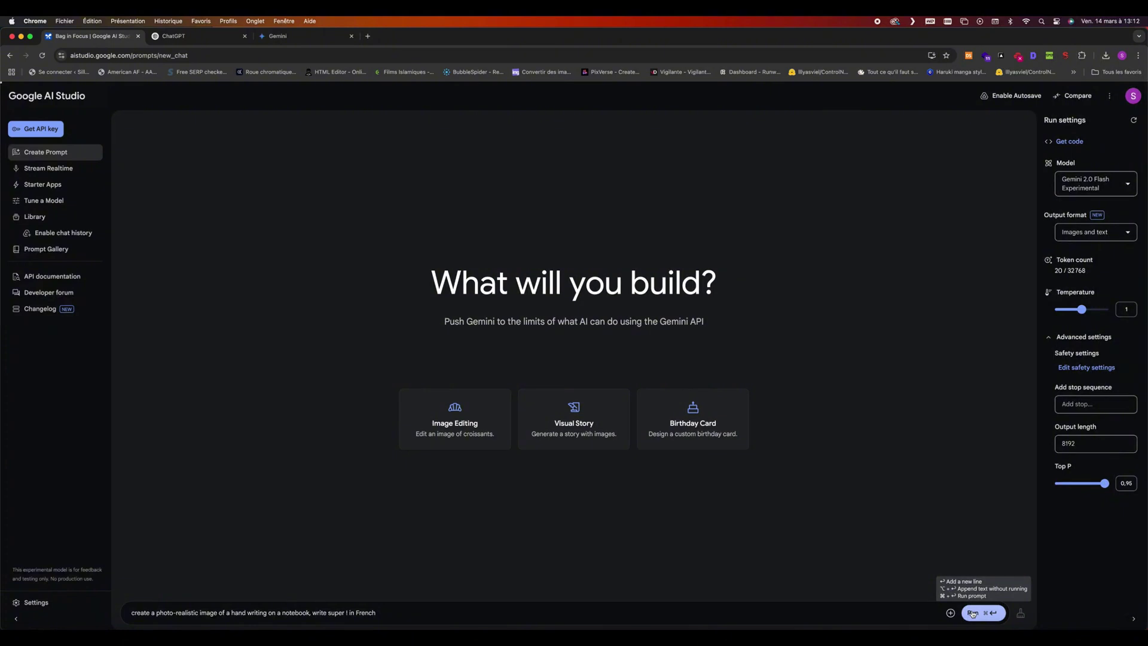
left_click(973, 614)
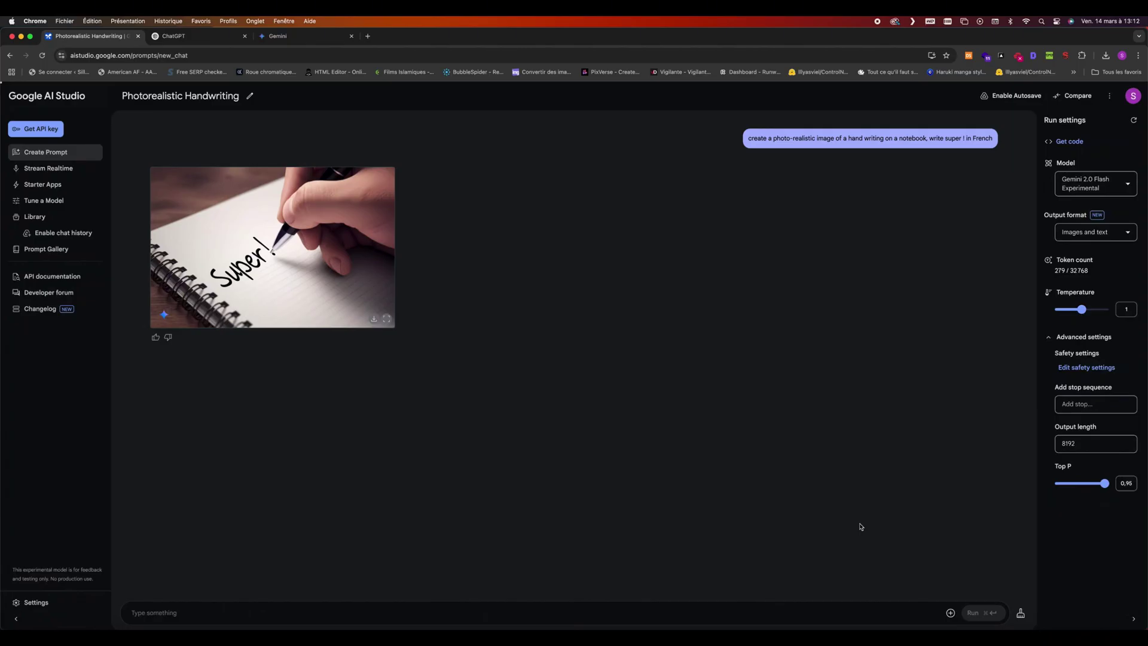
left_click(387, 318)
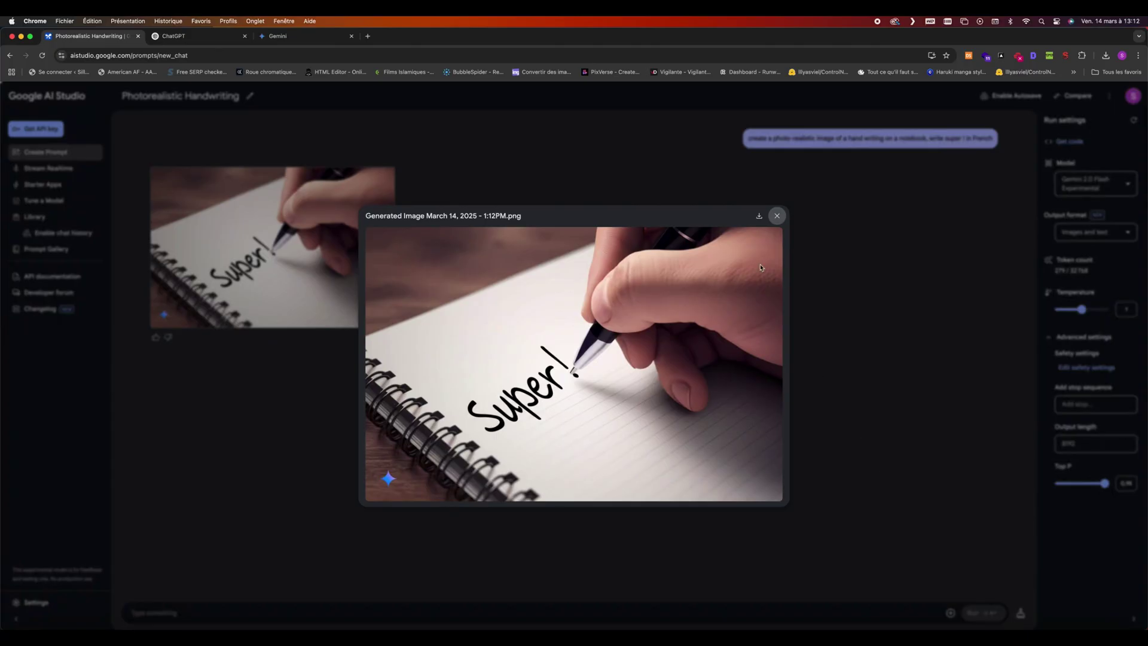
left_click(764, 218)
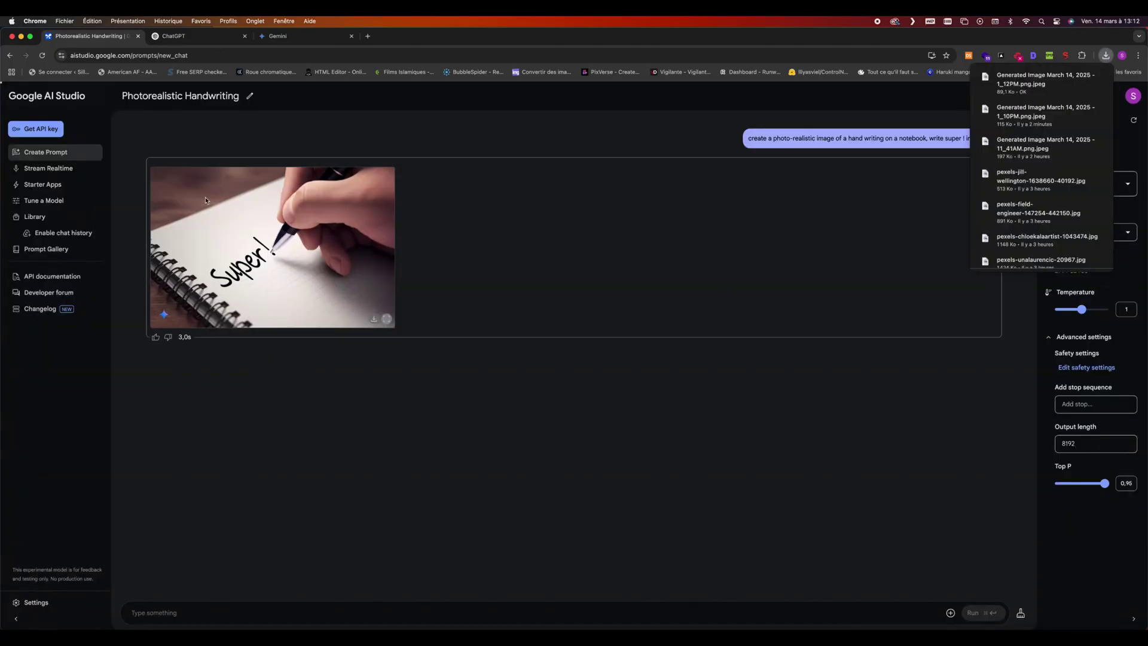
left_click(53, 155)
key("super+v")
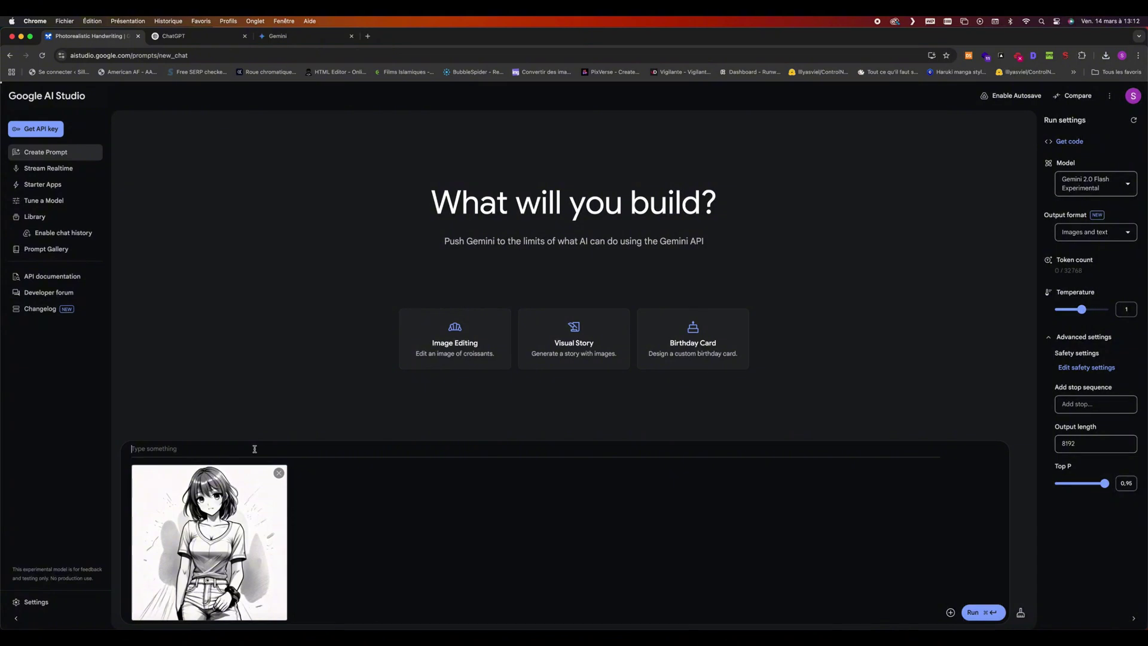
Step: Ask Gemini to 'color this picture', then rerun specifying brown hair, a bright red t-shirt and blue jeans
type("color")
type(" t")
type("his pict")
type("ure")
left_click(983, 612)
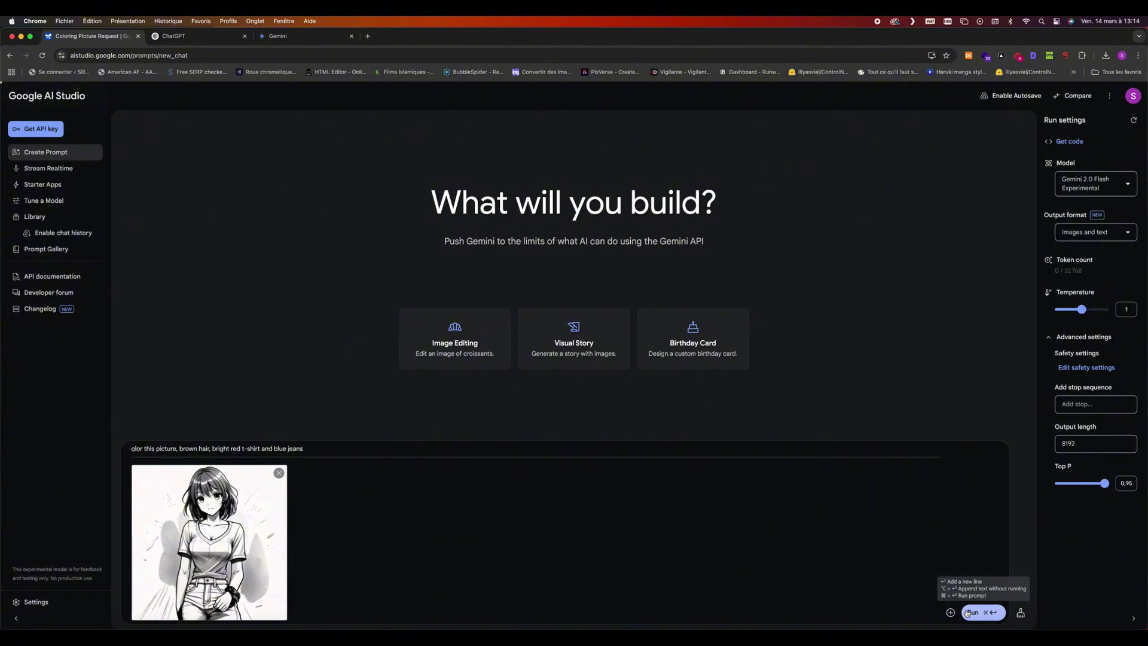
left_click(968, 613)
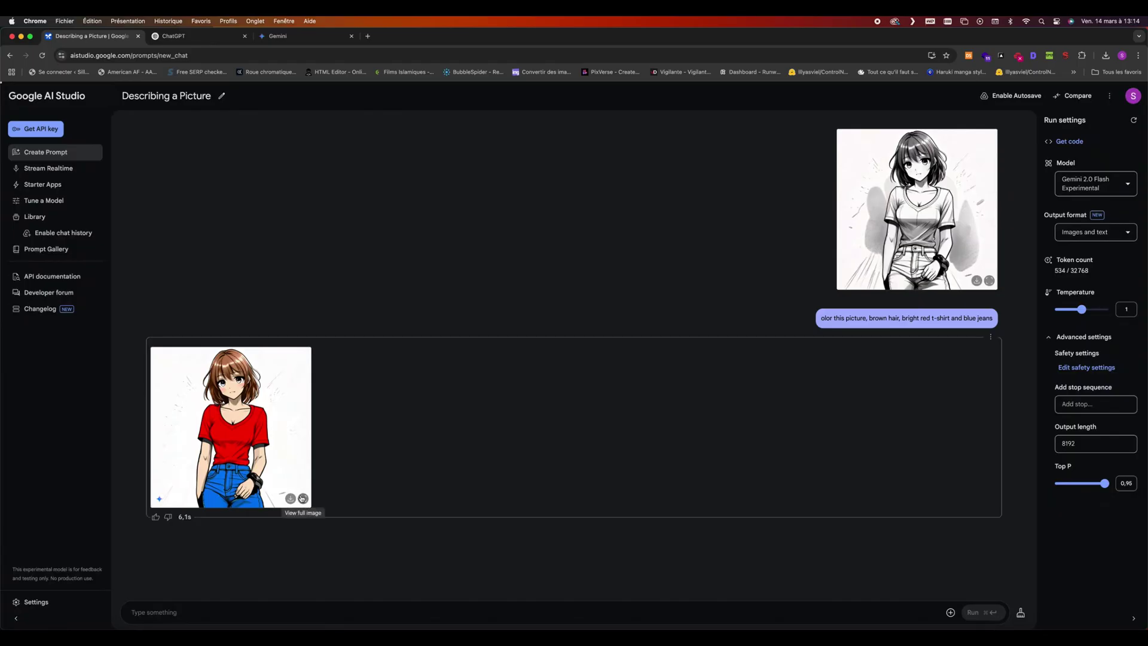
Step: Download the coloured anime girl image as 'Generated Image March 14, 2025 - 1:14PM.png' and reopen it full size
left_click(304, 499)
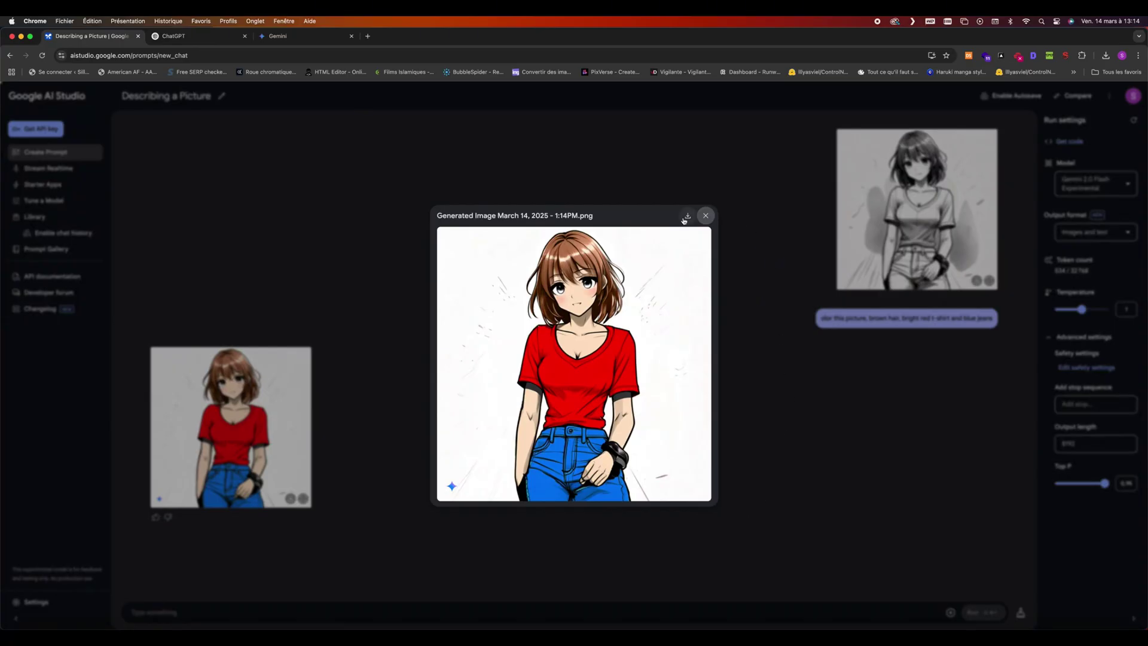
left_click(687, 216)
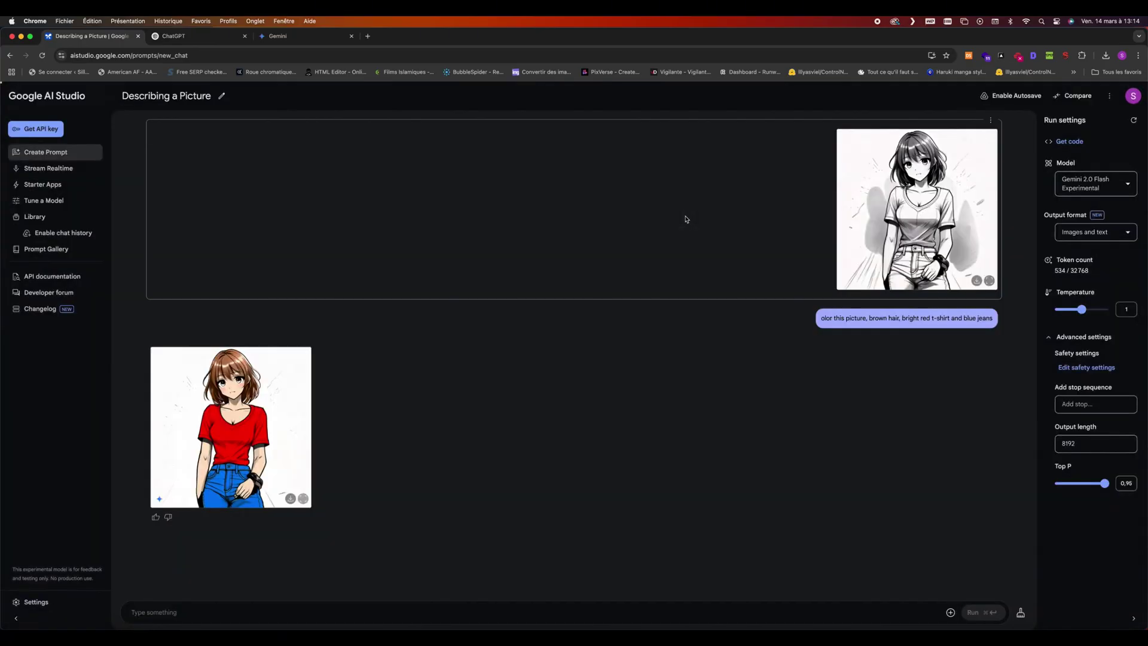
left_click(303, 487)
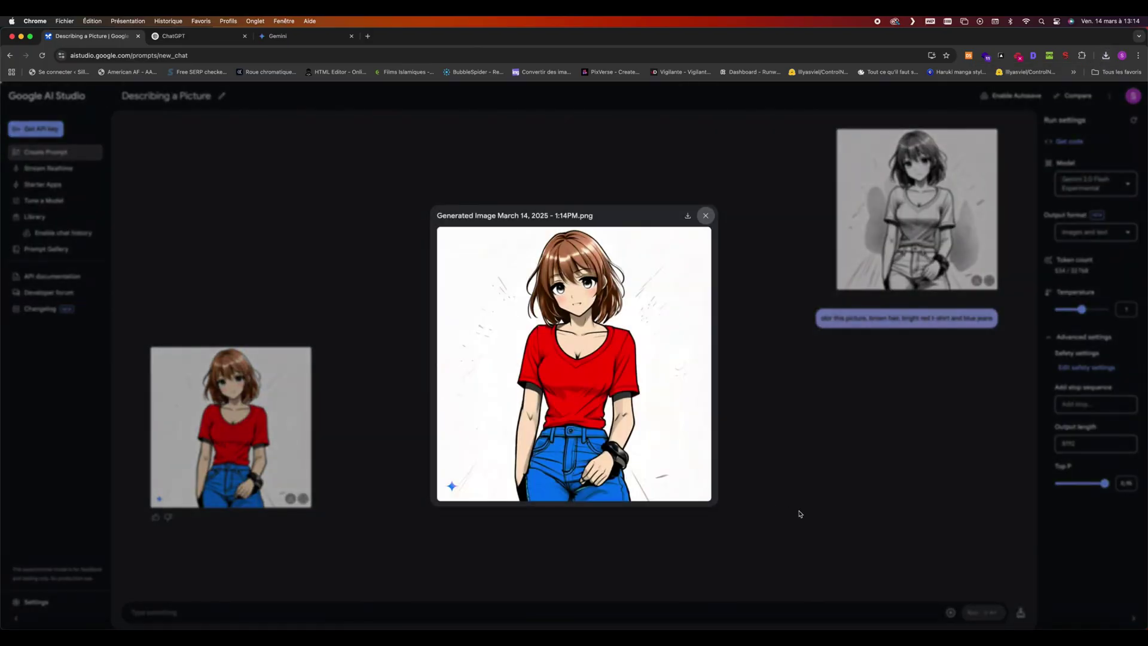